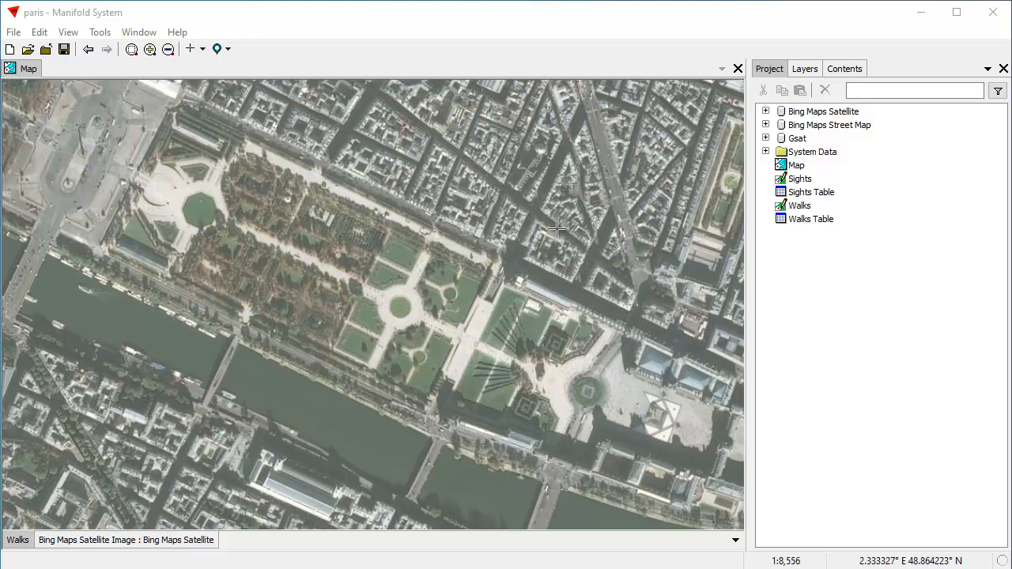
Step: Examine the garden paths around the large round pond and the smaller round pond northeast of it
scroll(474, 302, "down", 3)
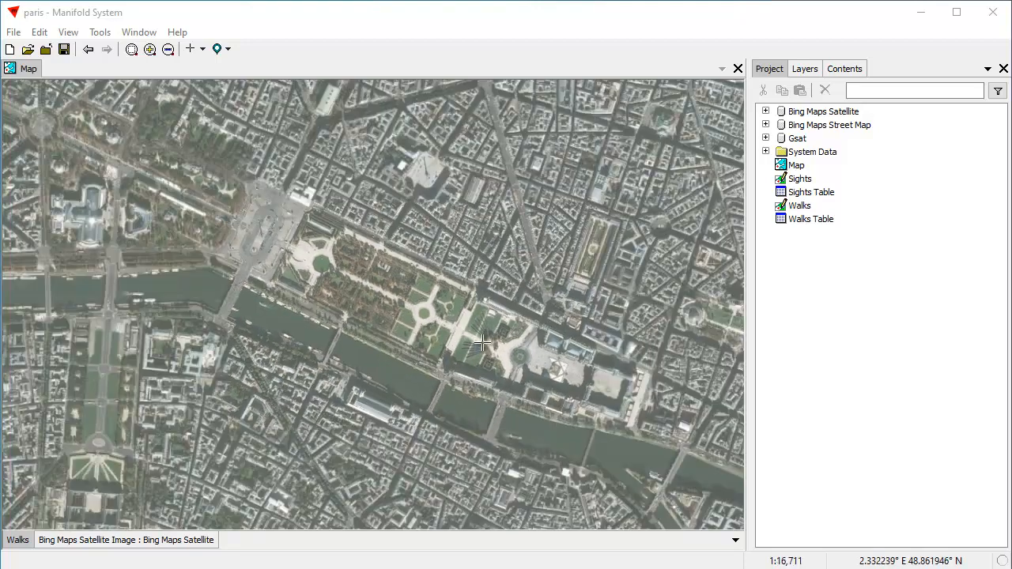
scroll(481, 342, "up", 2)
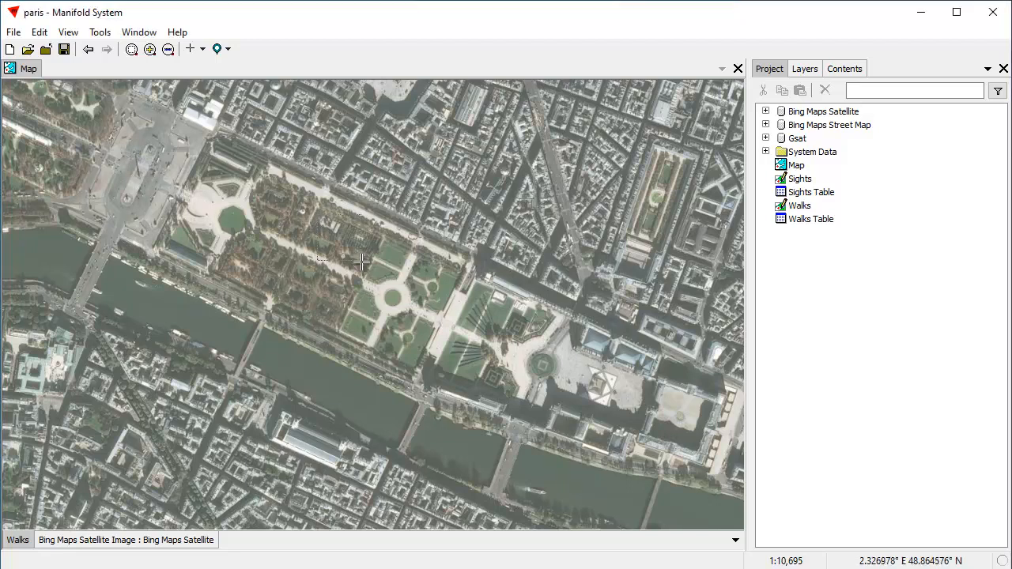
scroll(478, 377, "up", 3)
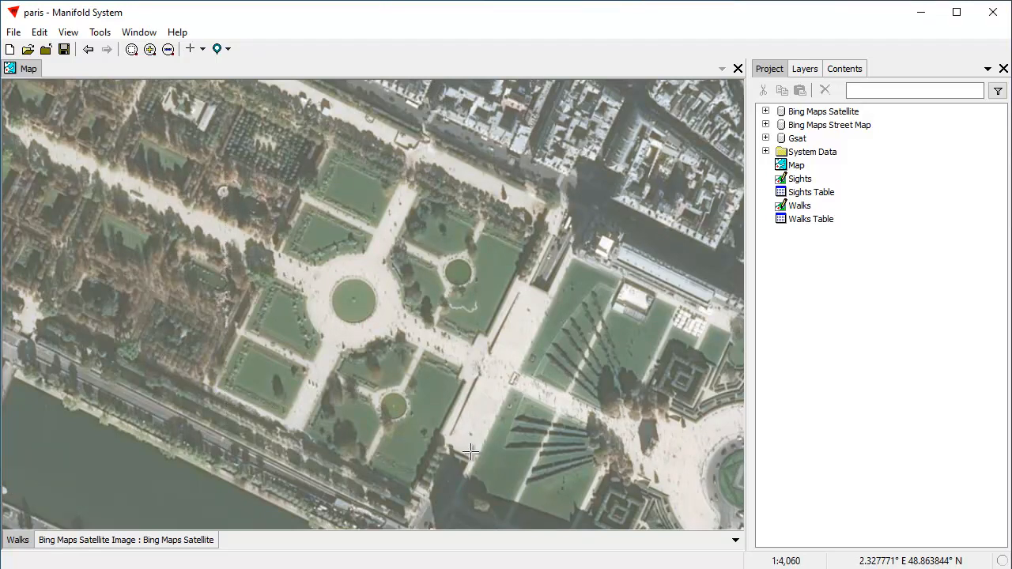
scroll(510, 427, "up", 2)
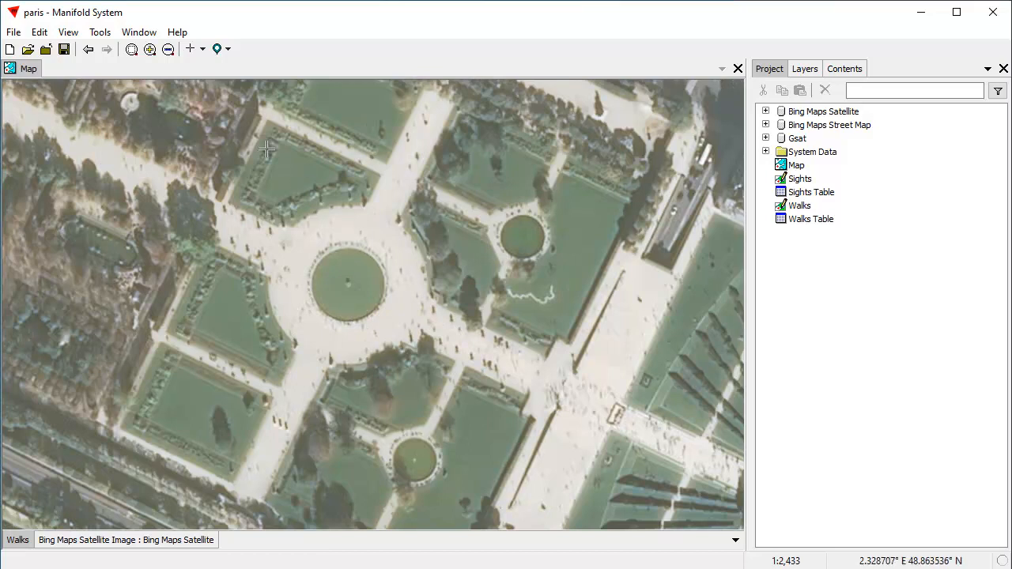
scroll(581, 415, "up", 1)
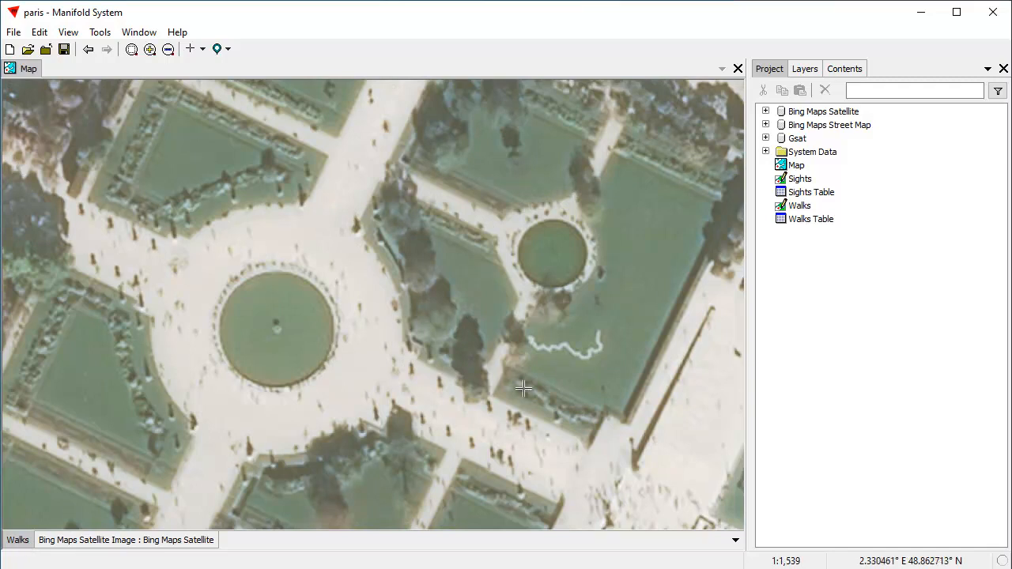
left_click_drag(437, 326, 461, 311)
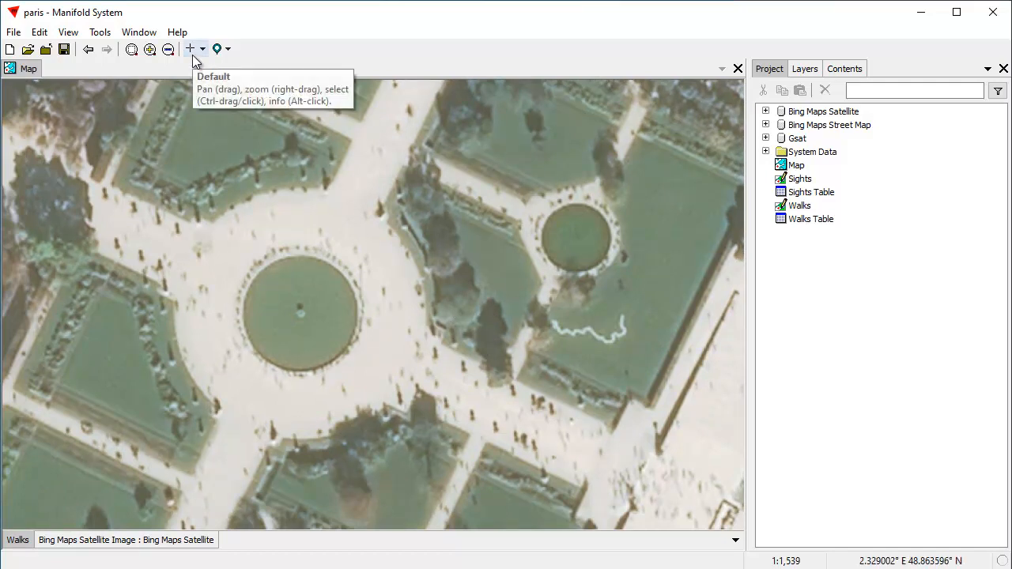
left_click_drag(401, 274, 438, 328)
left_click_drag(514, 306, 423, 260)
left_click_drag(313, 334, 435, 337)
scroll(414, 269, "down", 2)
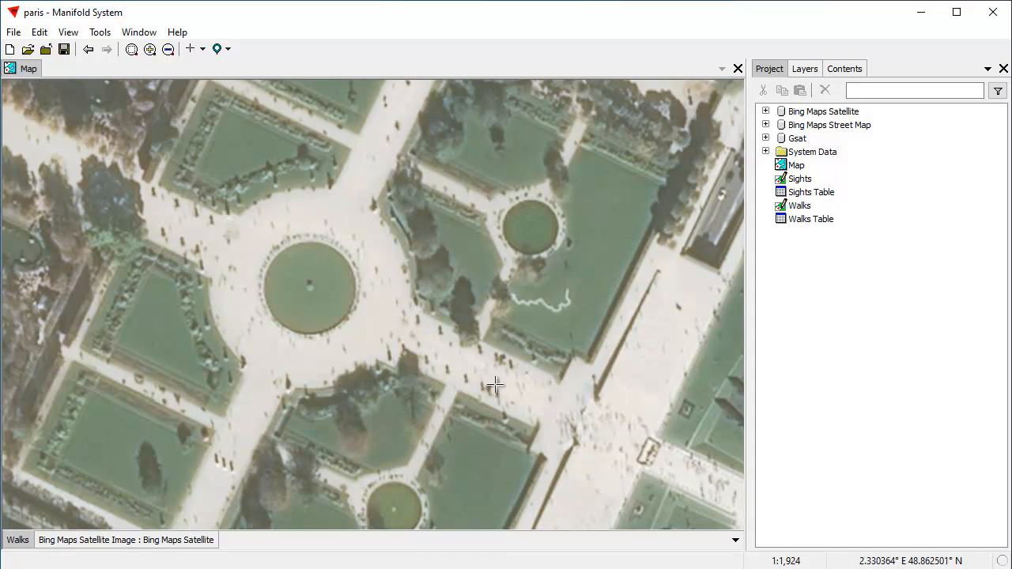
Step: Draw a line in Walks from the western path across the large pond, past the small pond's west side, to the northern path
left_click(200, 50)
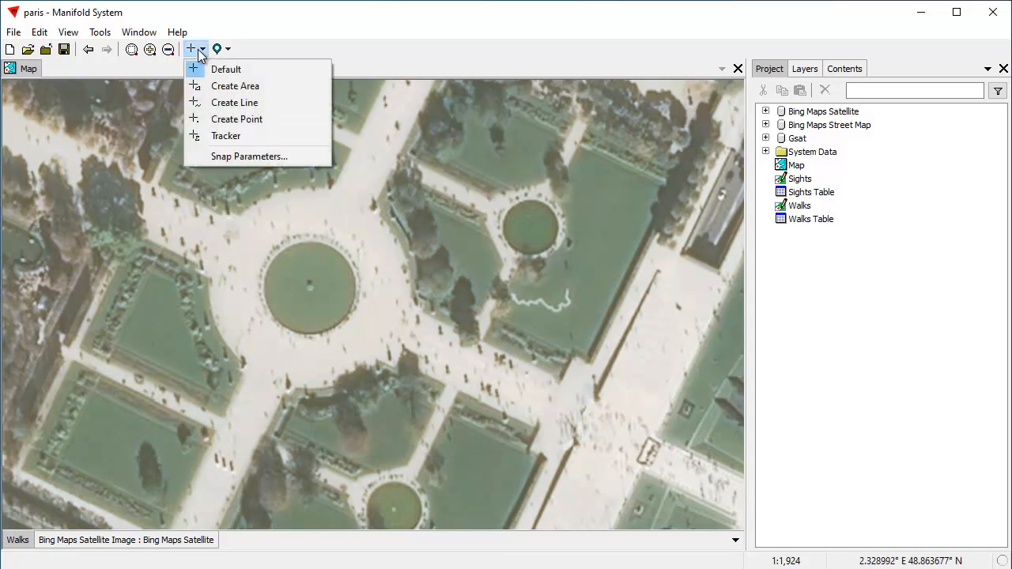
left_click(240, 103)
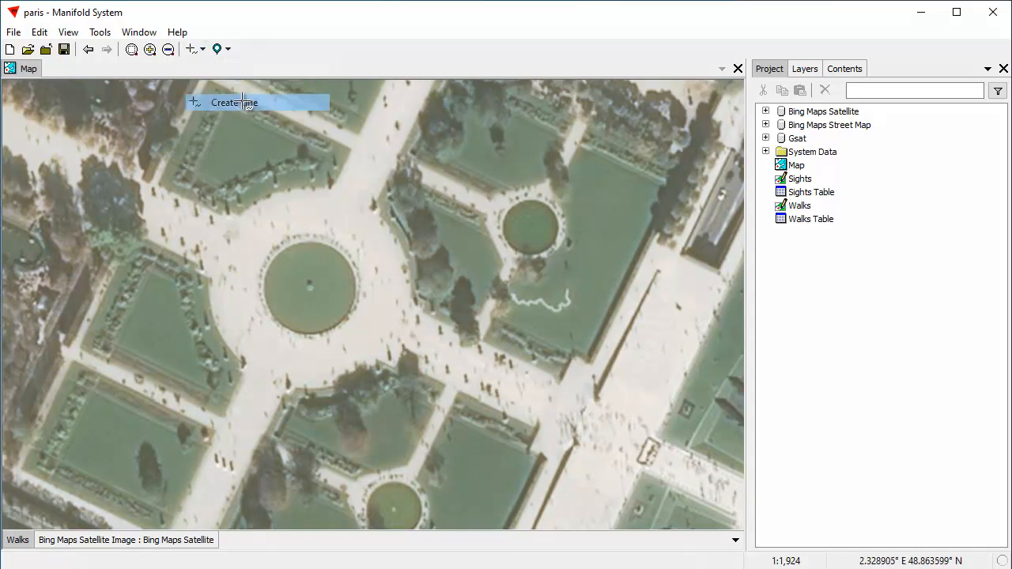
left_click(168, 221)
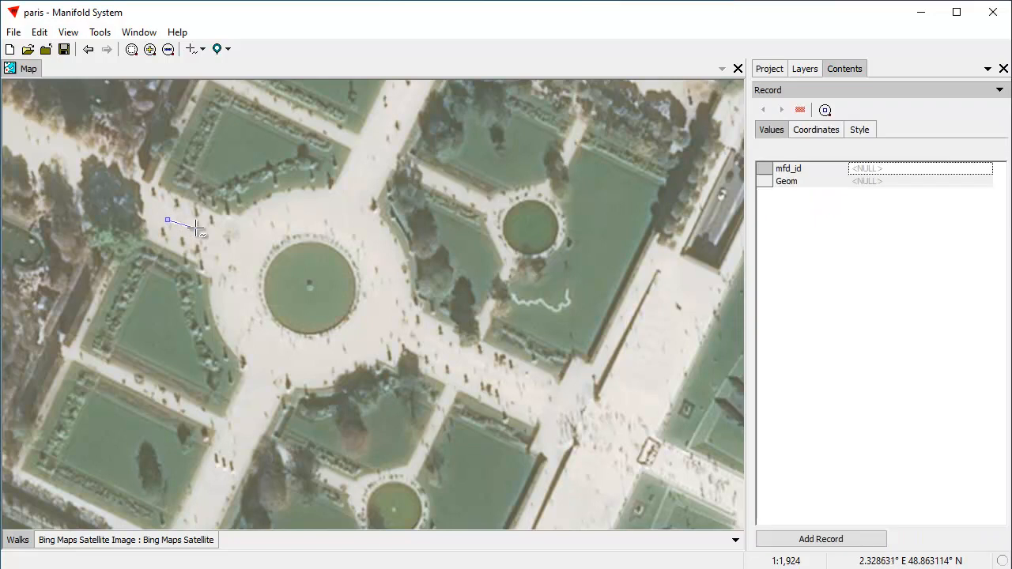
left_click(264, 262)
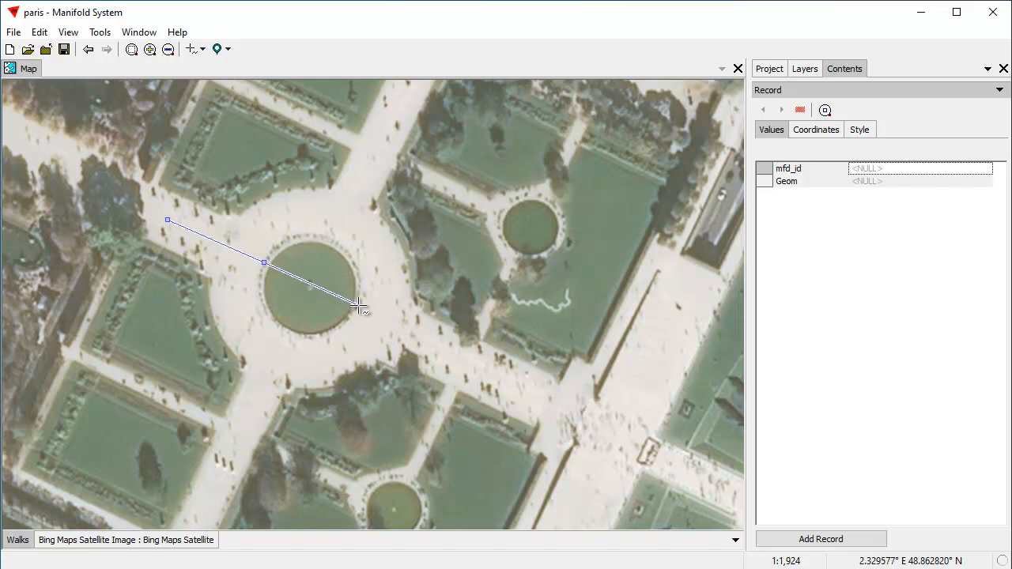
left_click(359, 305)
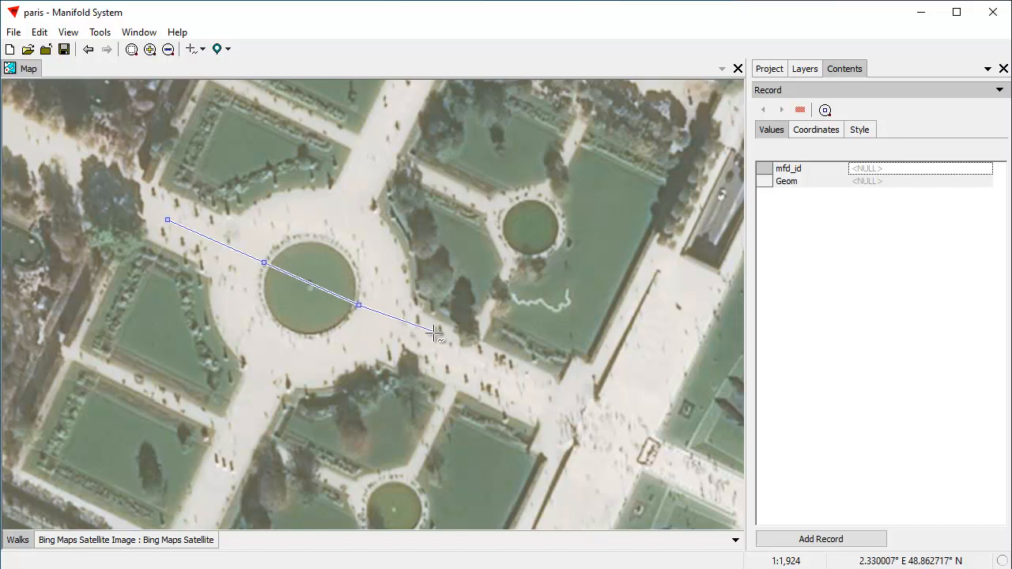
left_click(467, 358)
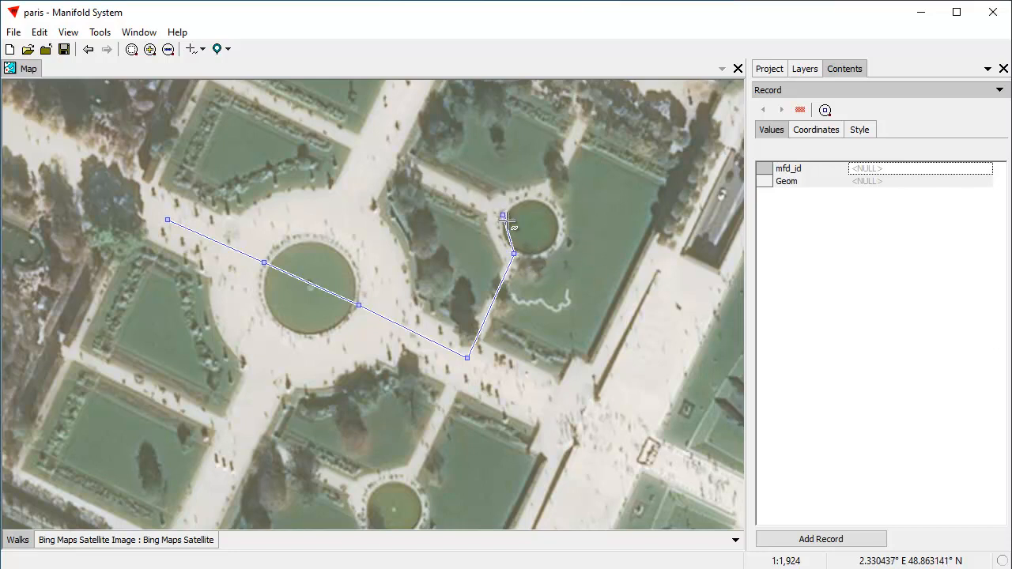
left_click(375, 153)
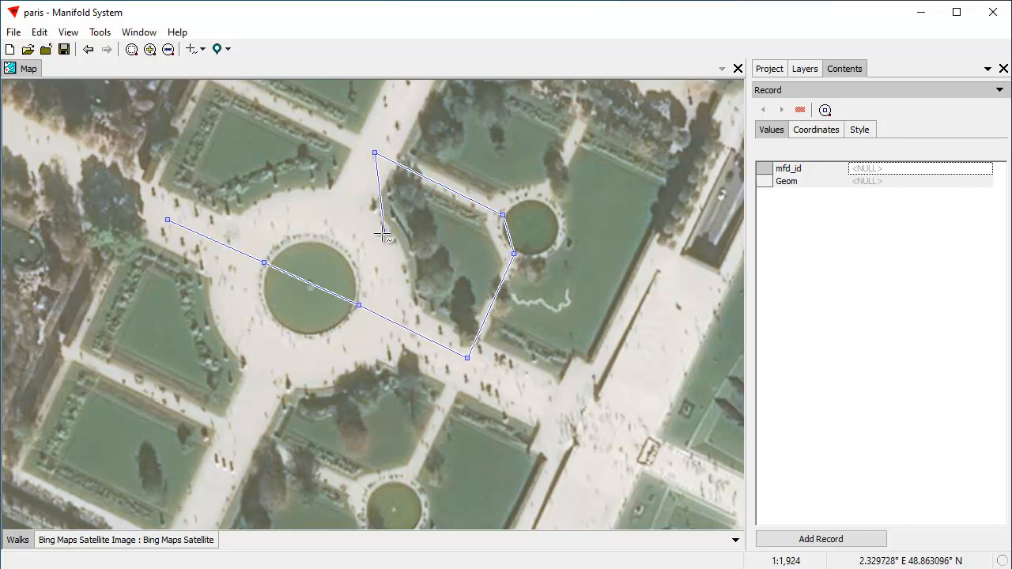
Step: Use Move Coordinates to fine-tune the unsaved line's two vertices beside the small pond and the corner vertex on the main path
right_click(356, 191)
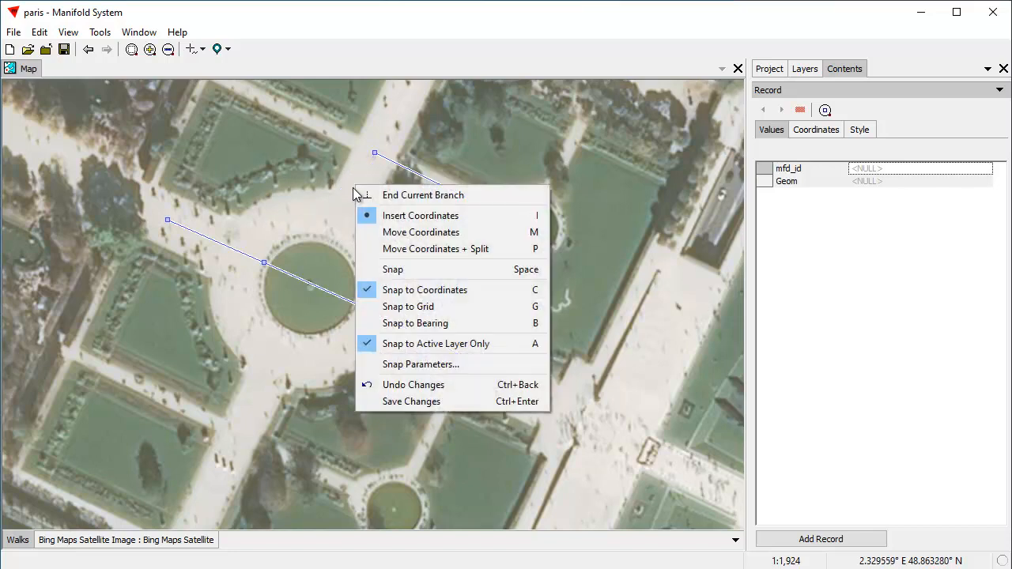
left_click(433, 235)
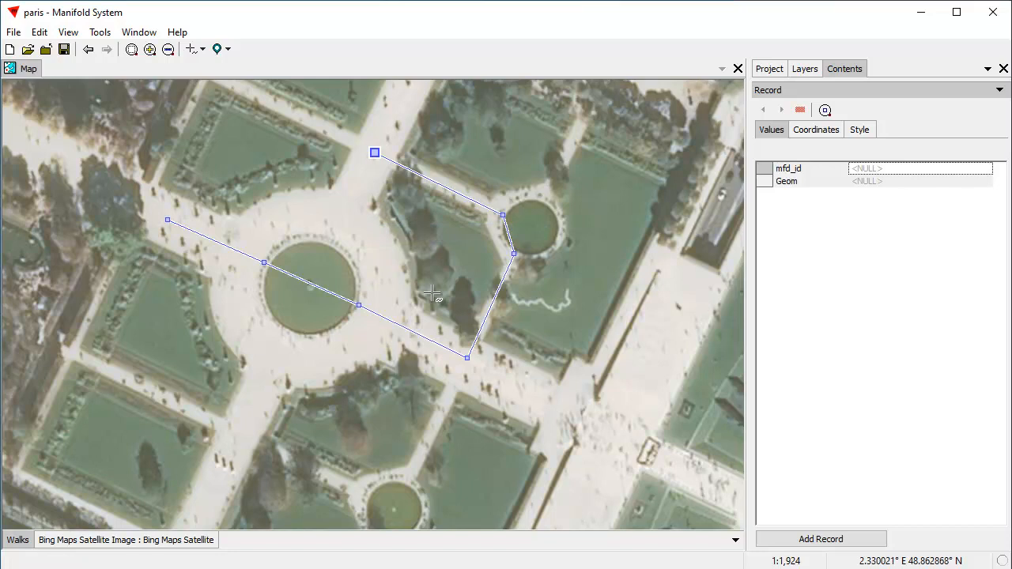
left_click(503, 214)
left_click_drag(503, 214, 498, 210)
left_click(514, 253)
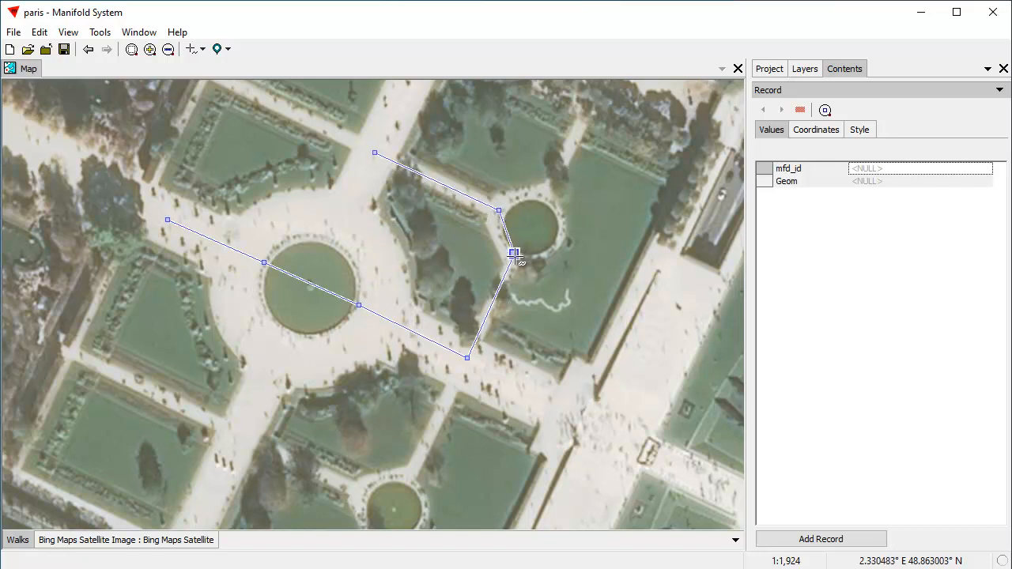
left_click_drag(514, 254, 515, 255)
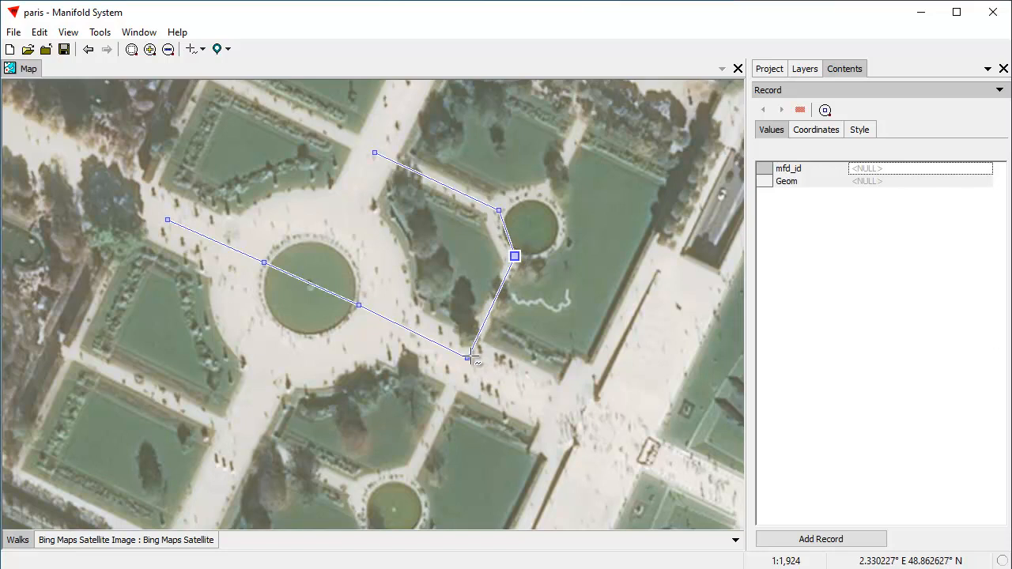
left_click_drag(467, 359, 471, 358)
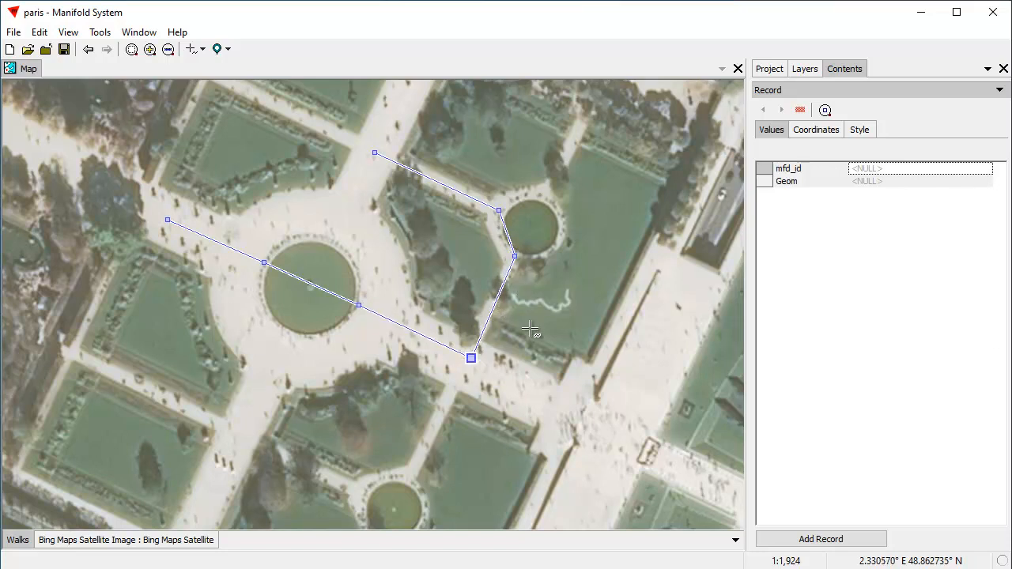
Step: Convert the segment crossing the large pond to a circle arc and bend it around the pond's south side
right_click(304, 282)
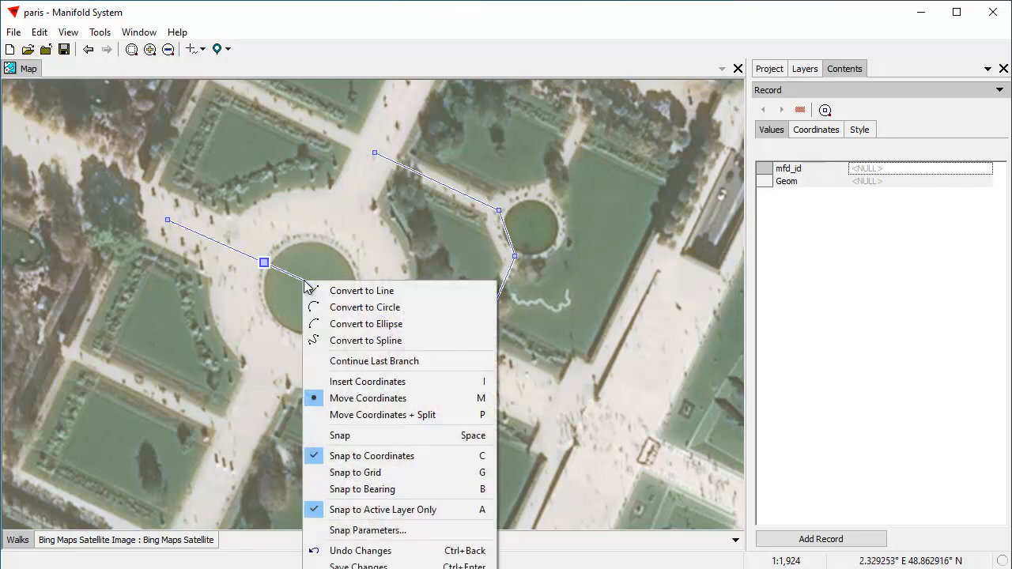
left_click(399, 309)
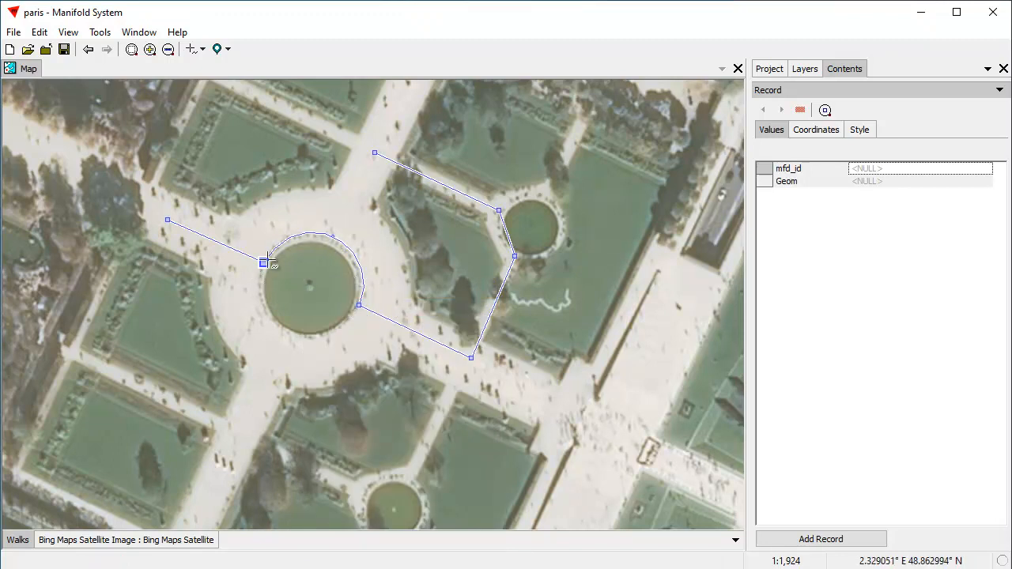
left_click(333, 236)
left_click_drag(333, 237, 289, 338)
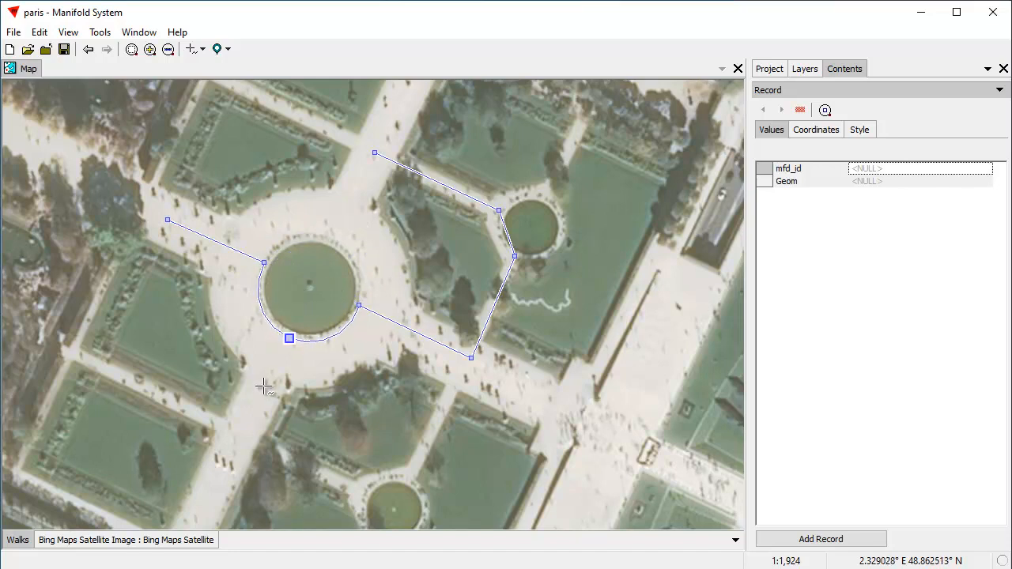
Step: Convert the small pond's segment to a circle arc around its east side and nudge the arc's northwest end vertex to fit
right_click(507, 234)
left_click(545, 260)
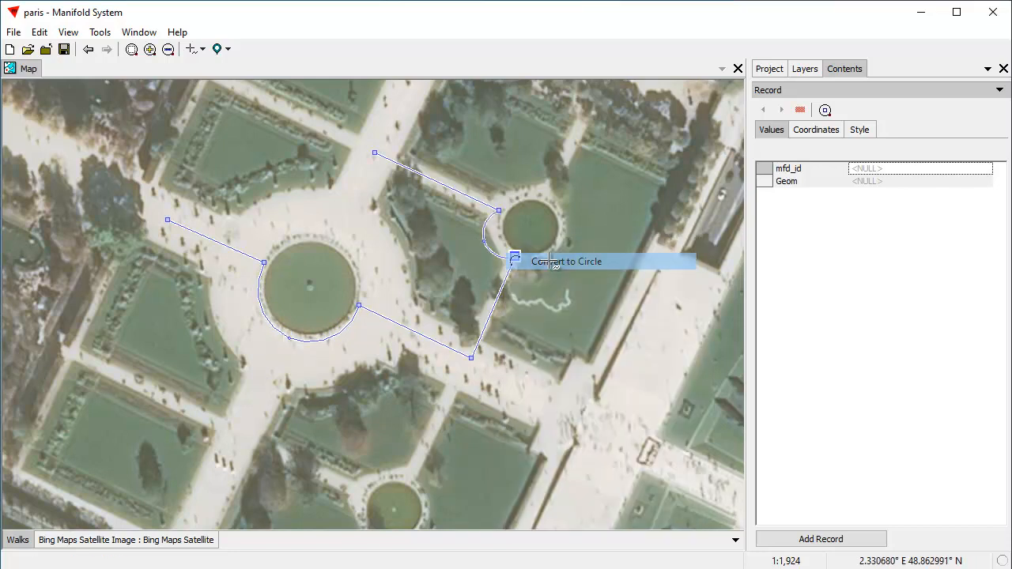
left_click(483, 240)
left_click_drag(484, 240, 560, 213)
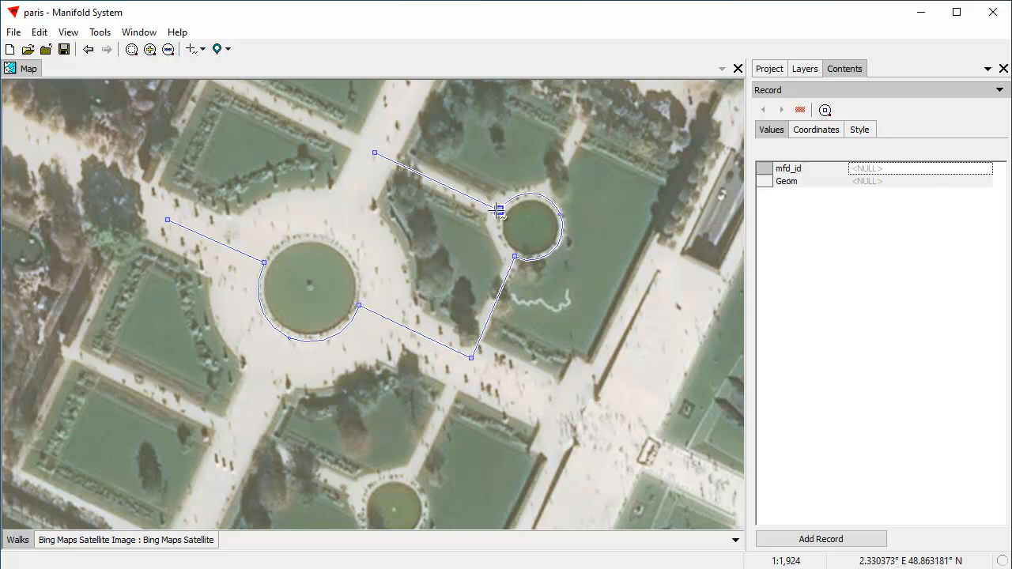
left_click_drag(499, 211, 497, 215)
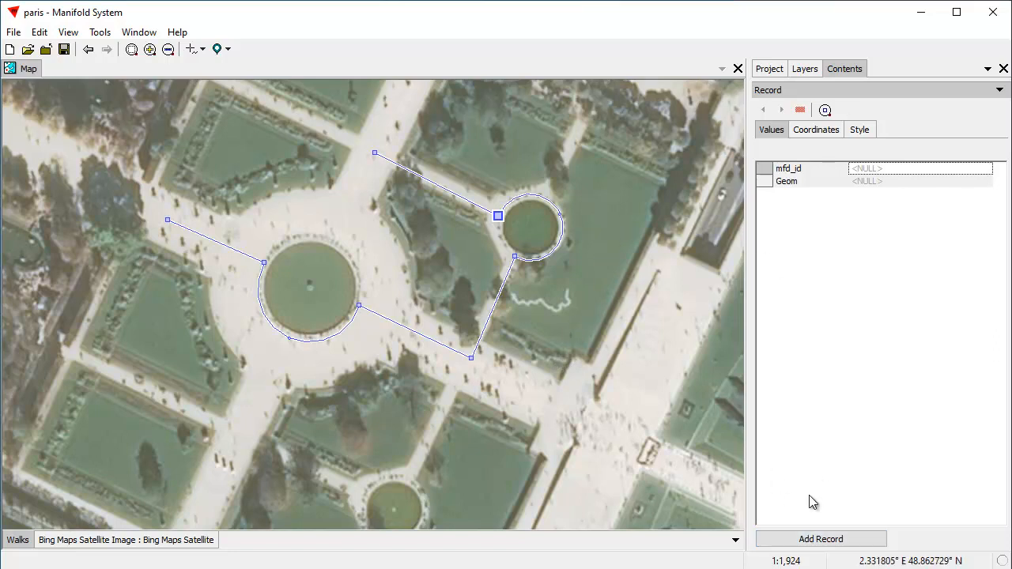
Step: Save the new walk line to the drawing and return to the default navigation mode
right_click(591, 176)
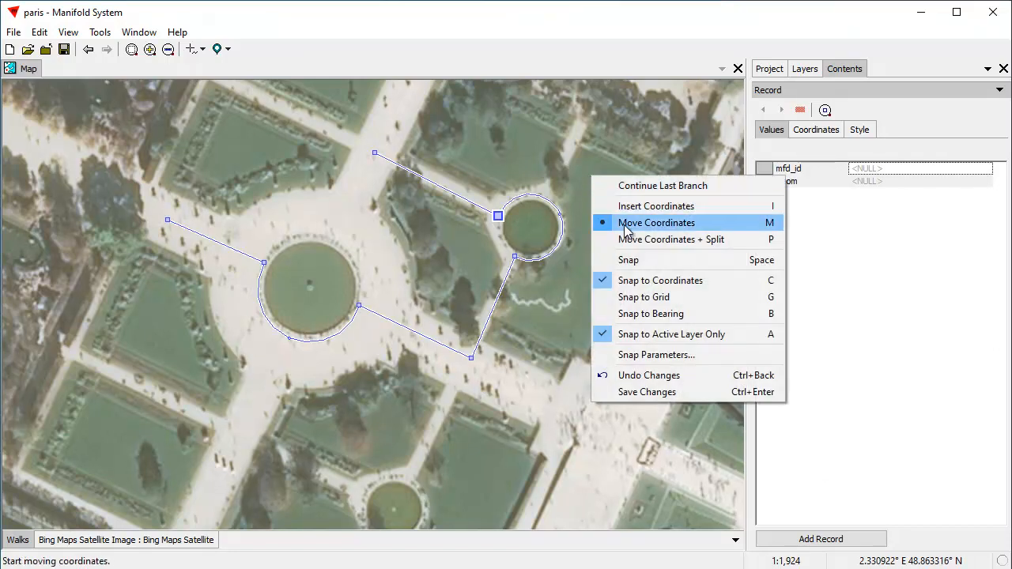
left_click(679, 392)
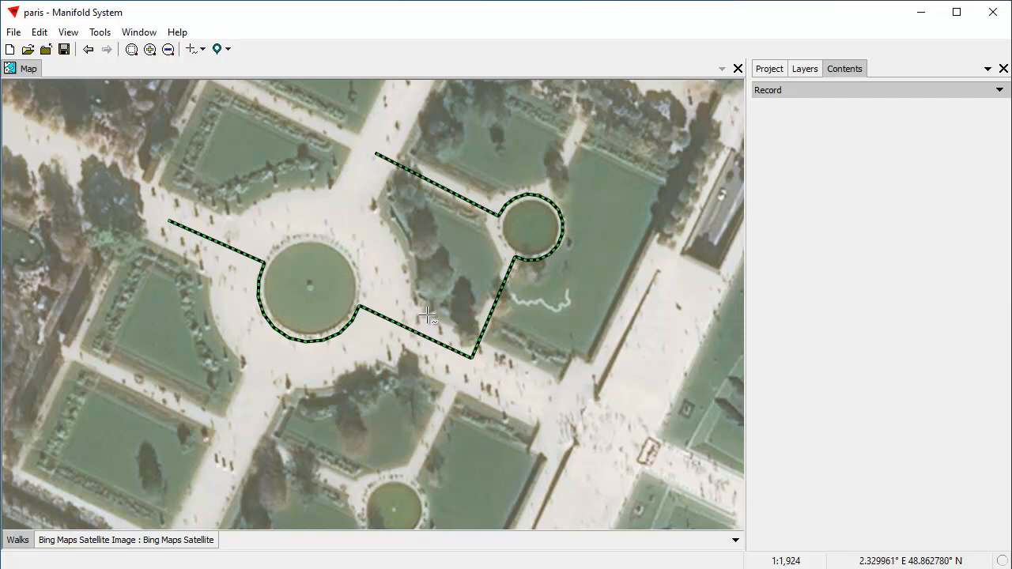
left_click(196, 49)
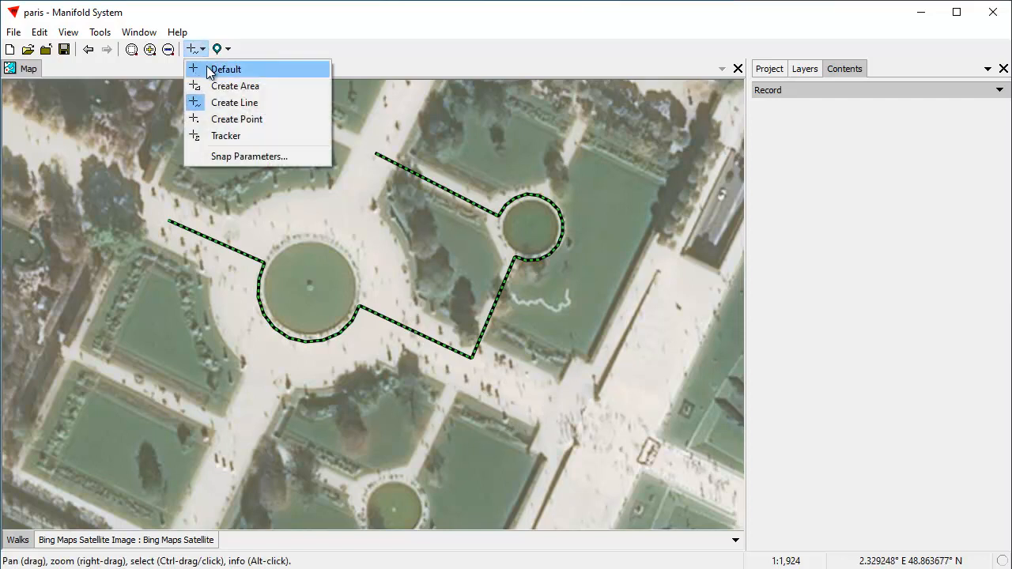
left_click(211, 70)
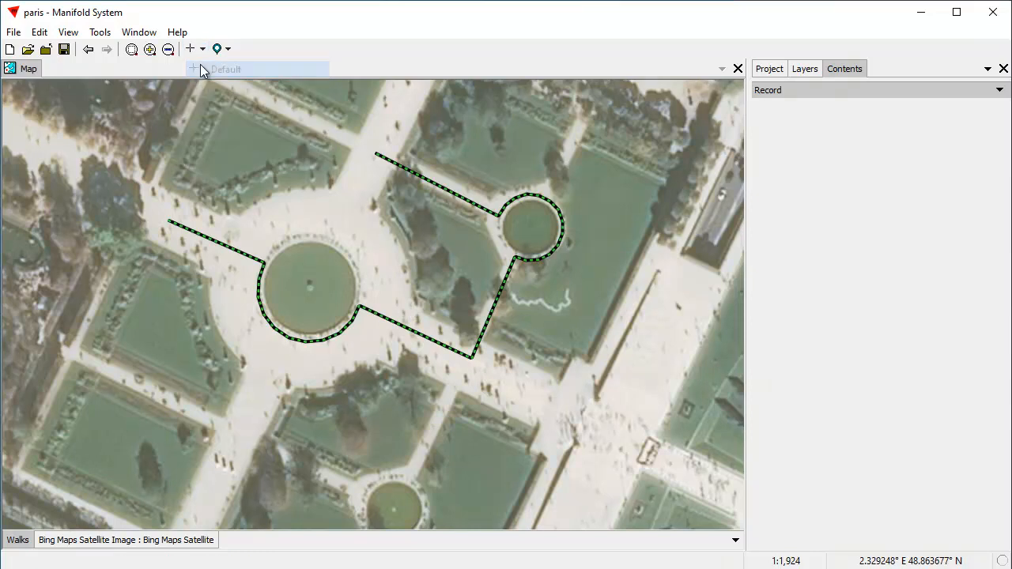
Step: Open the saved walk line for editing and slightly shift the large arc's east end vertex and the corner vertex on the main path
left_click(388, 320)
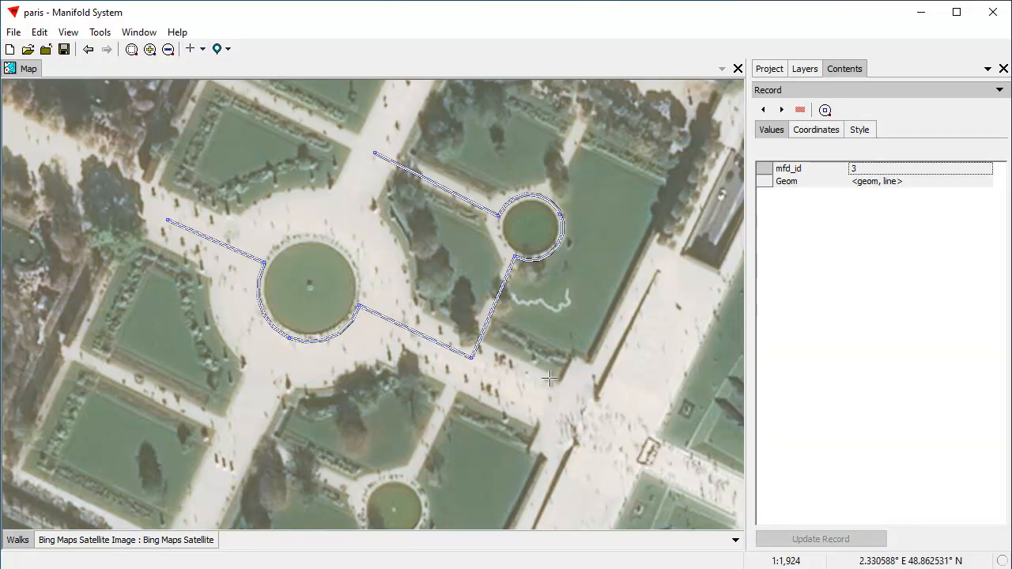
left_click(471, 357)
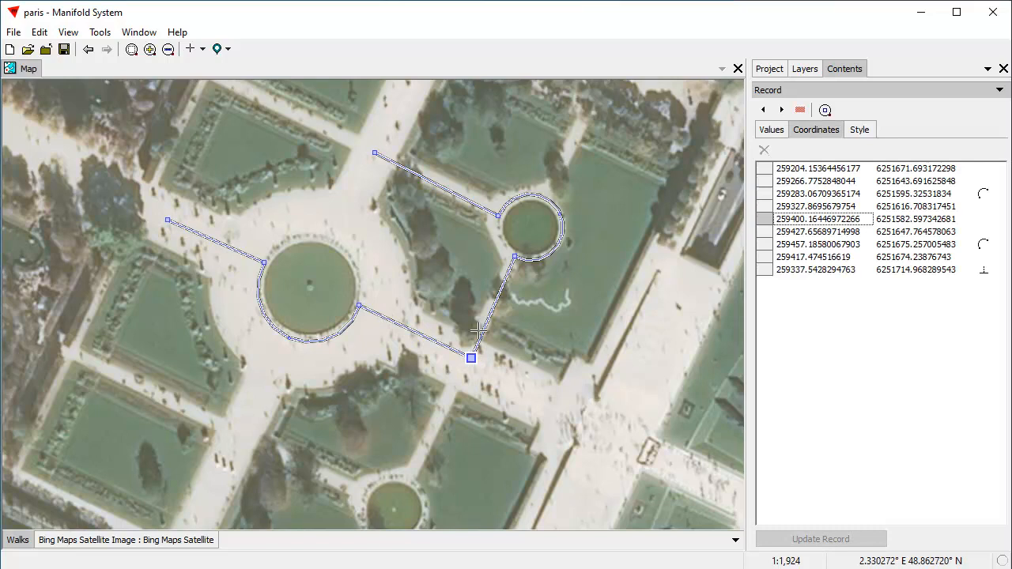
left_click(515, 257)
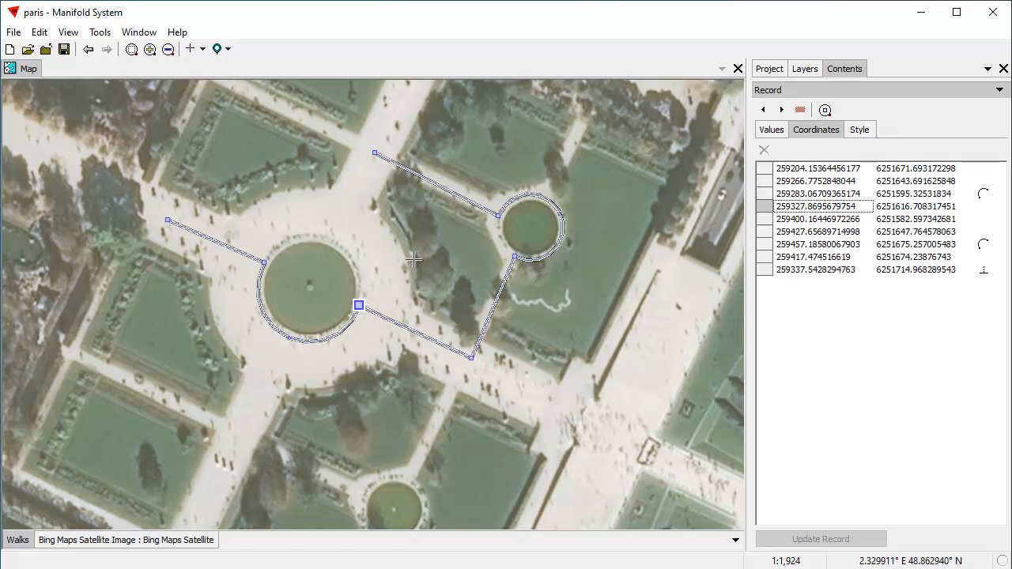
left_click_drag(358, 306, 362, 302)
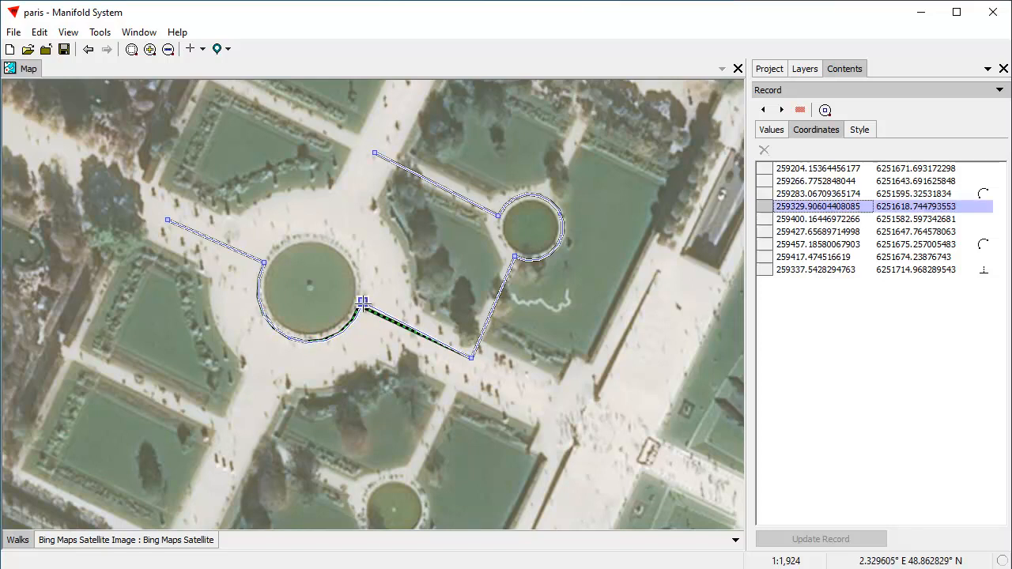
left_click(471, 357)
left_click(470, 358)
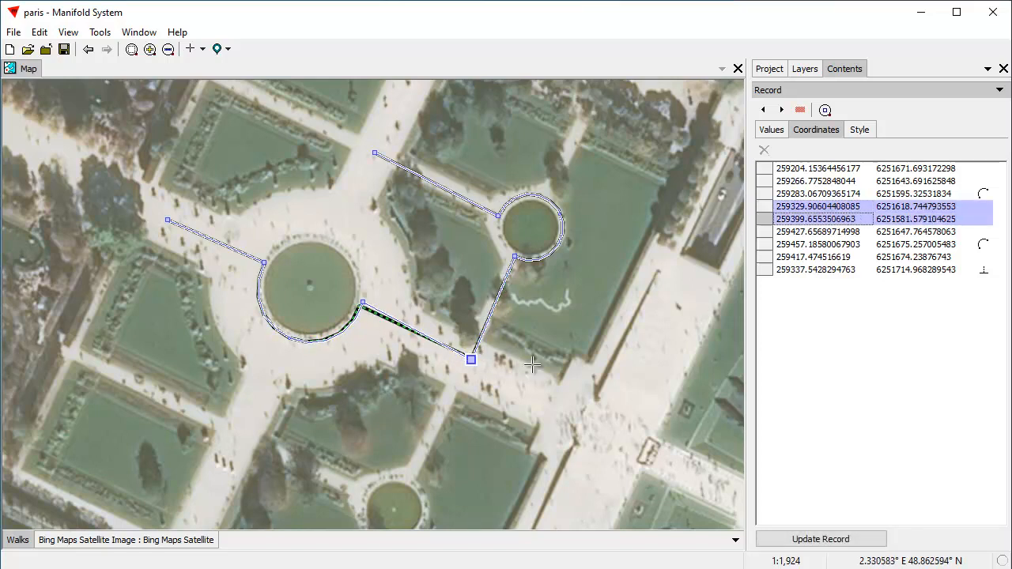
left_click_drag(362, 302, 363, 306)
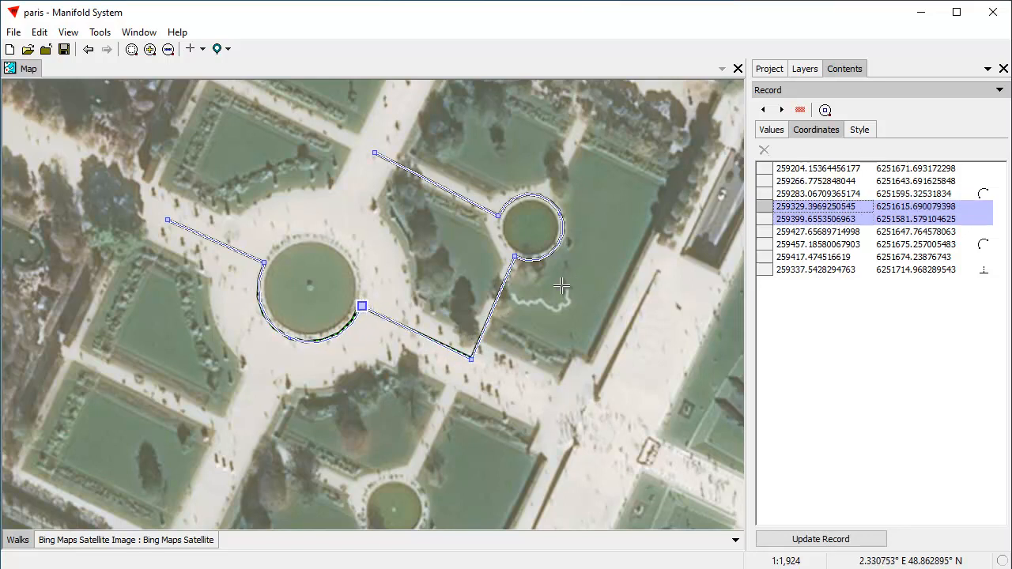
Step: Update the walk line's record with the moved coordinates and close its editing
left_click(800, 536)
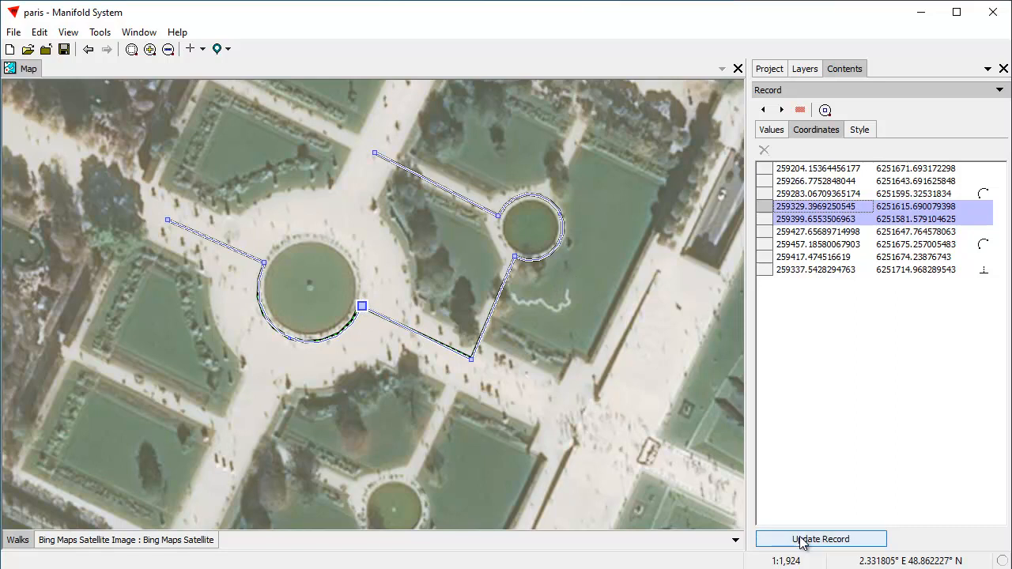
right_click(589, 163)
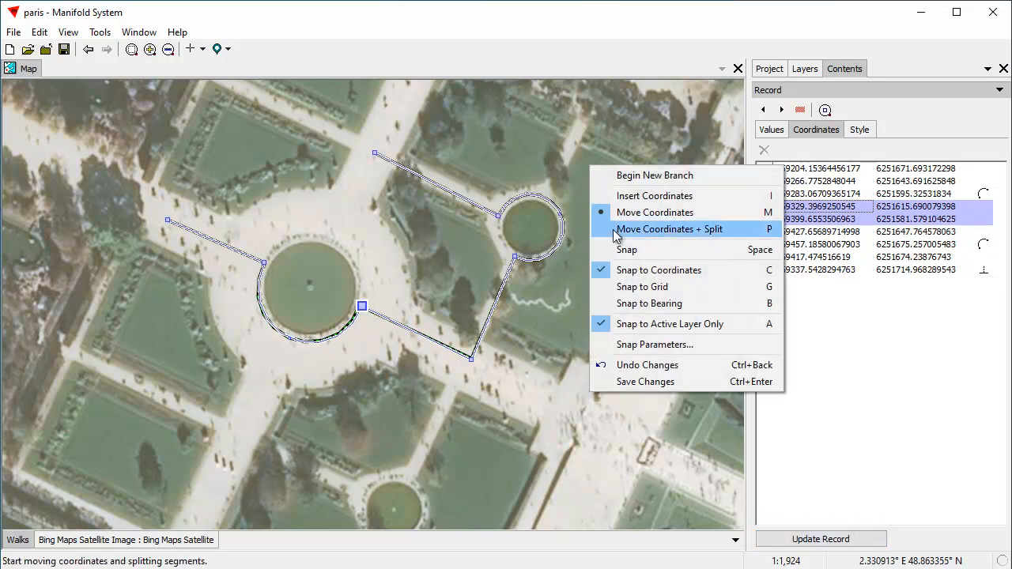
left_click(816, 540)
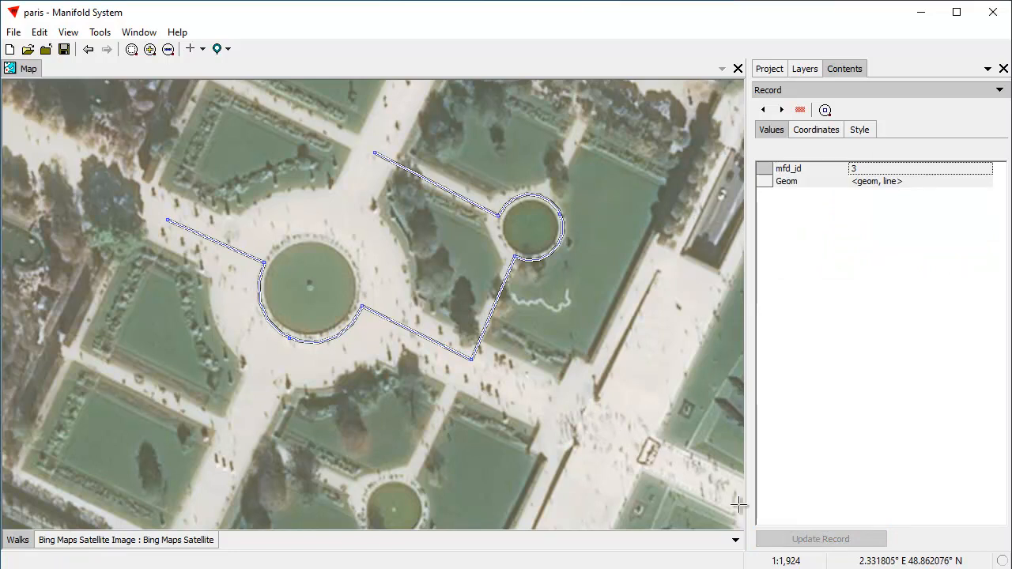
left_click(605, 319)
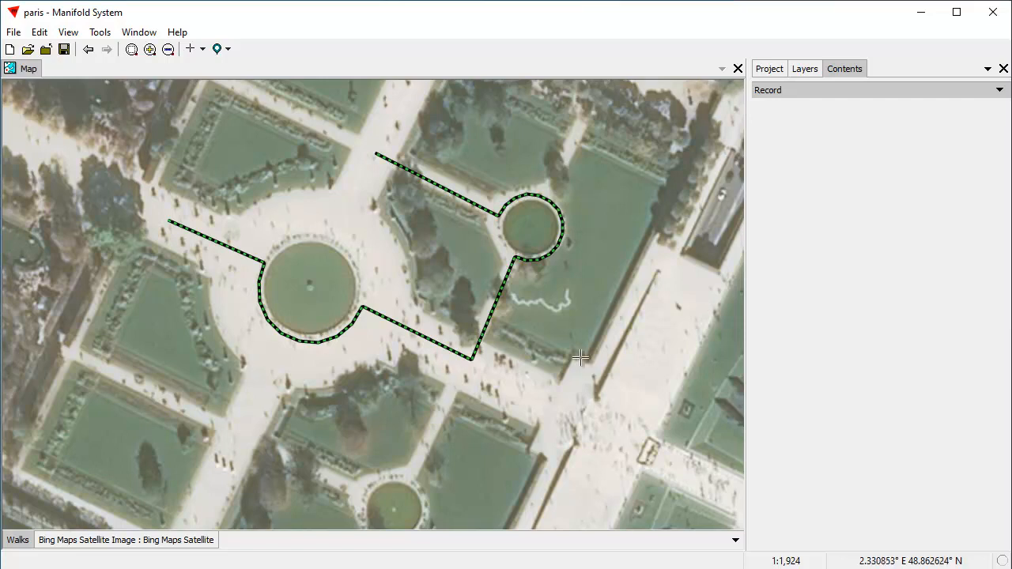
scroll(570, 377, "down", 1)
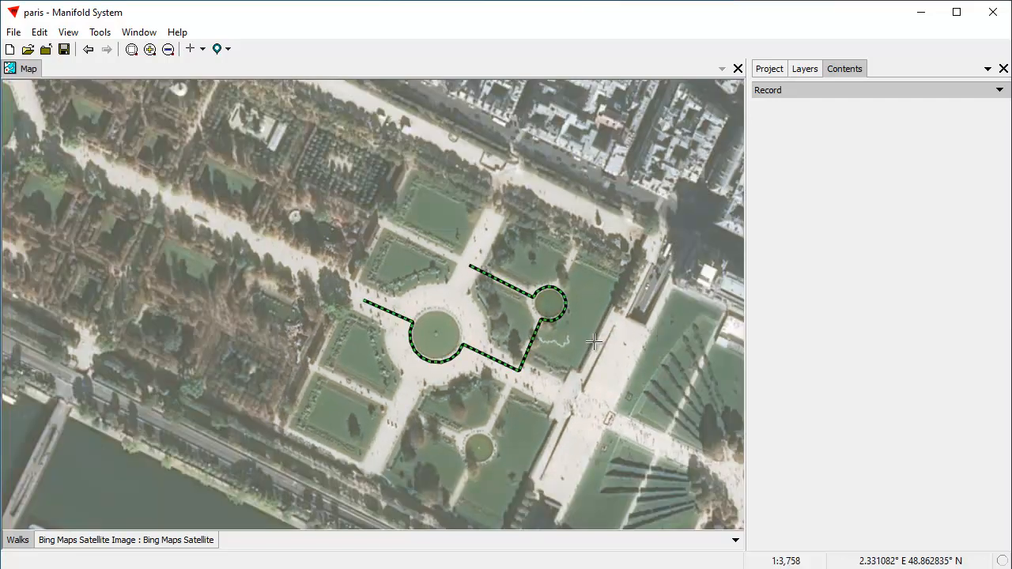